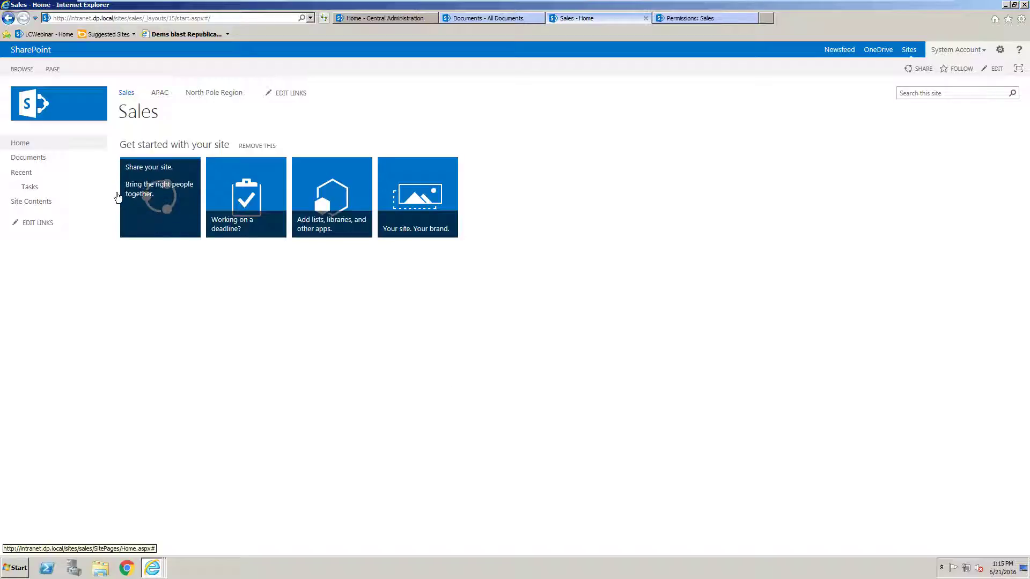
Open the Sales site's Documents library
left_click(42, 159)
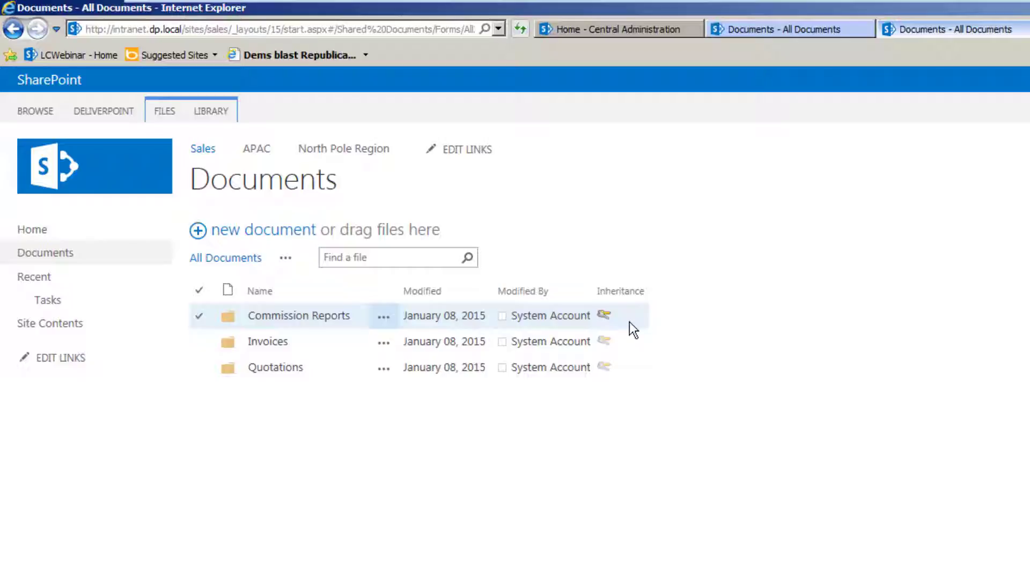
left_click(99, 111)
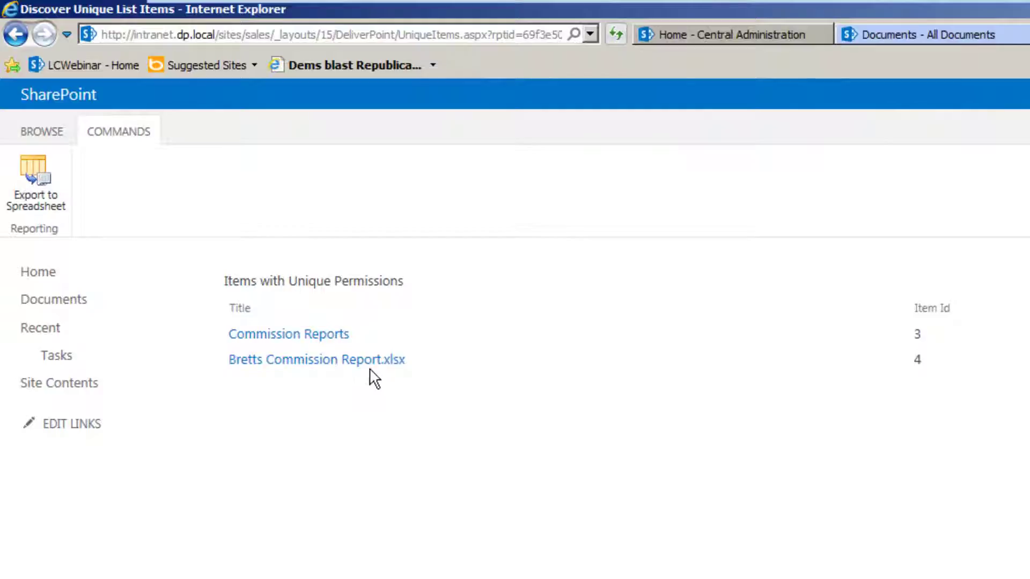
left_click(65, 301)
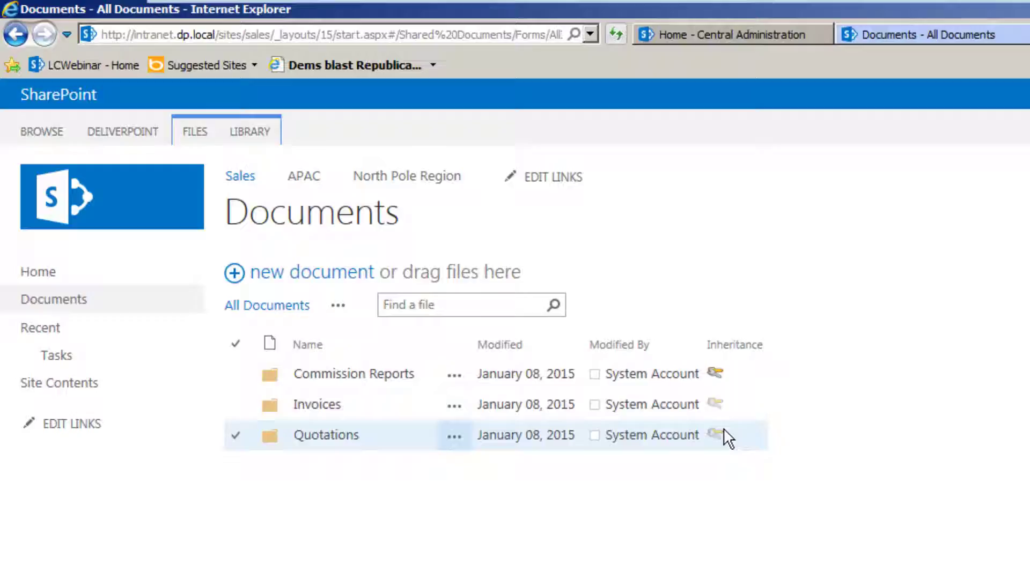
Create a library column named 'Inherit' of type DeliverPoint inheritance field and save it
left_click(272, 125)
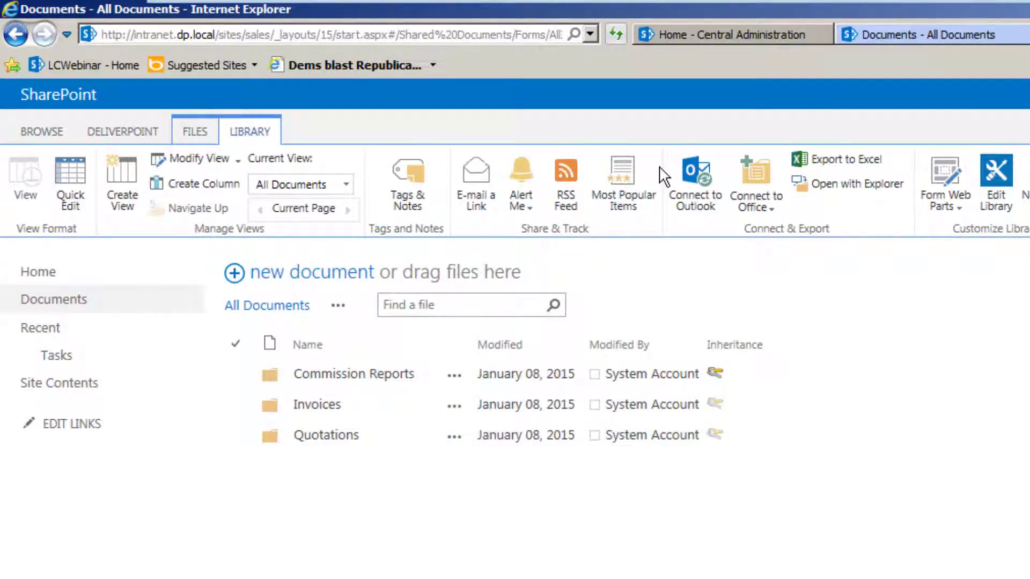
left_click(225, 182)
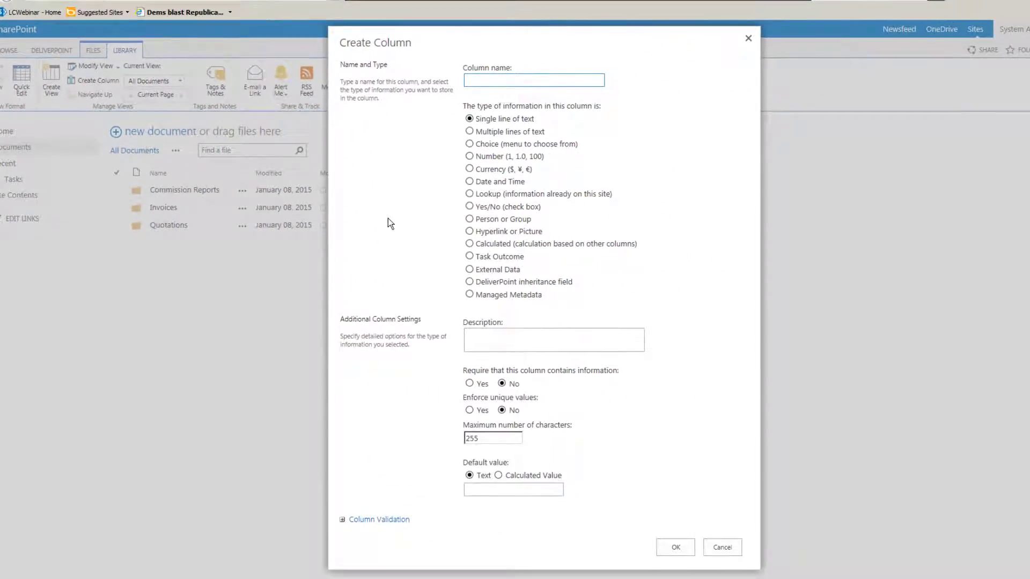
left_click(501, 282)
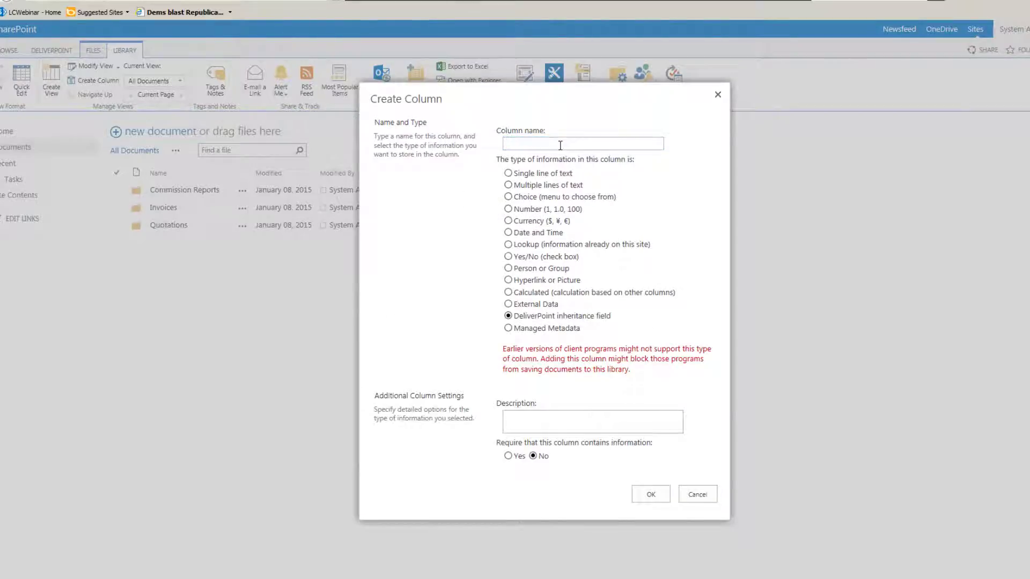
type("Inherit")
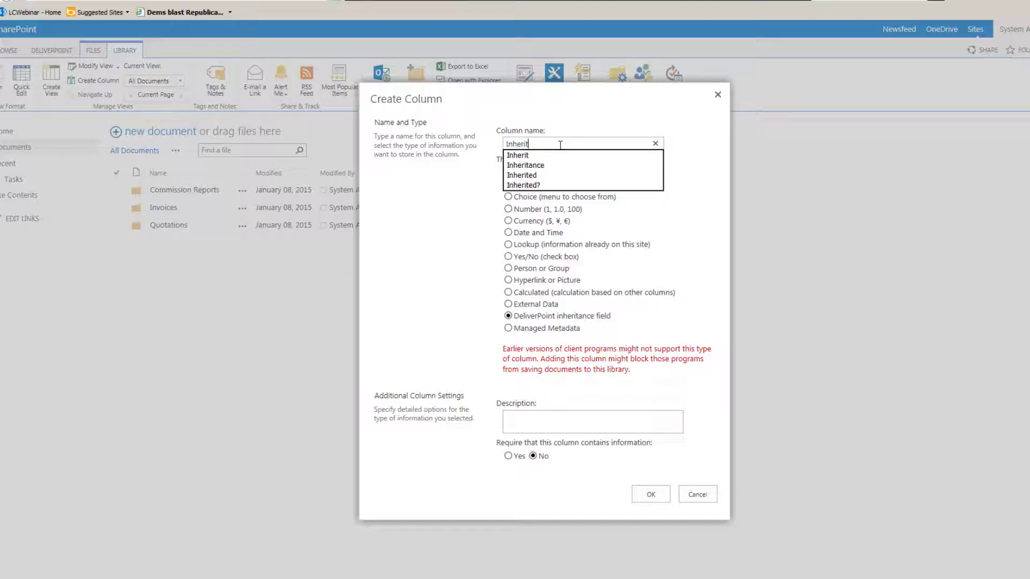
left_click(713, 184)
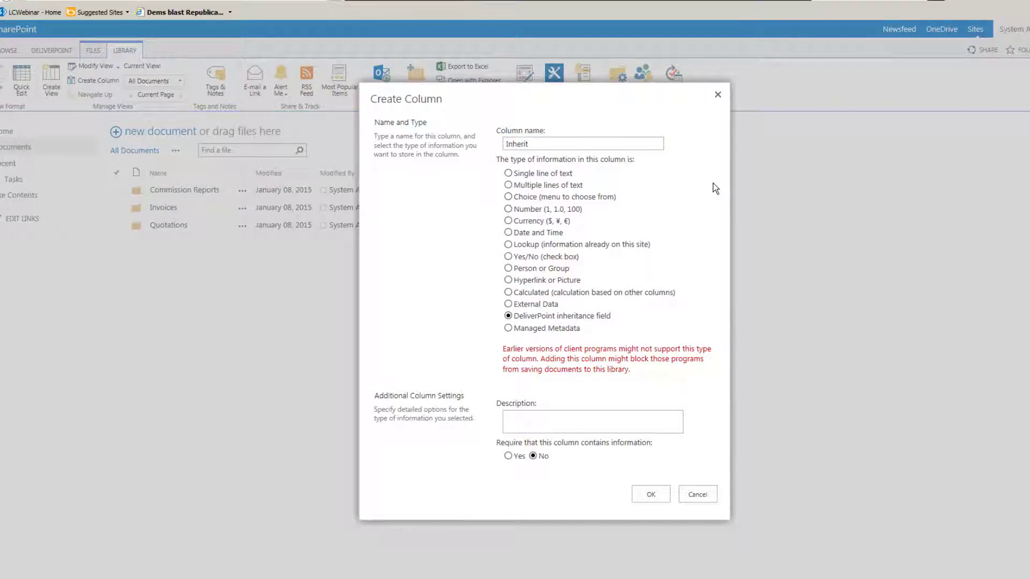
left_click(643, 493)
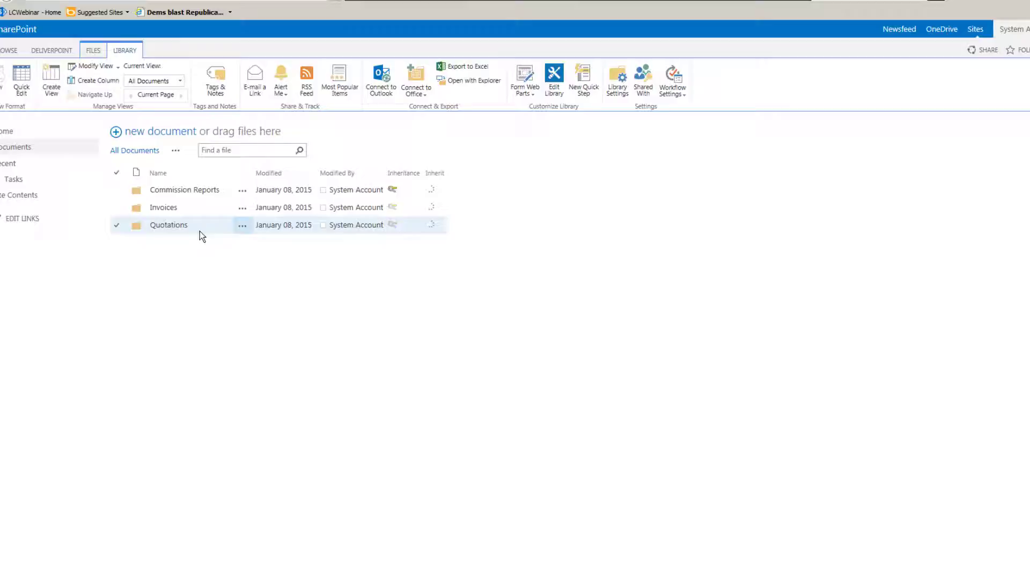
Open the Quotations folder's Shared With advanced permissions to reach DeliverPoint's farm view
left_click(242, 226)
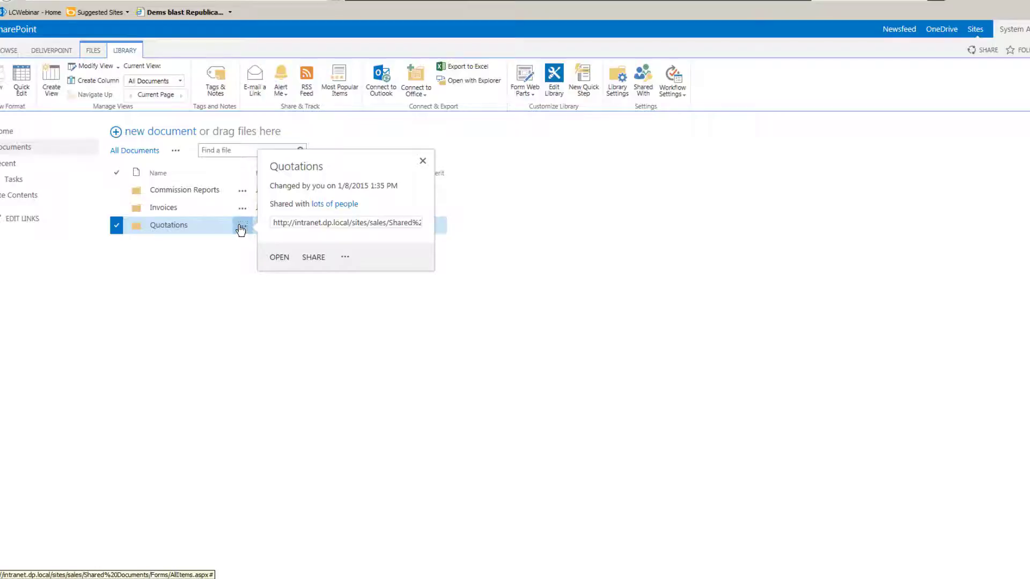
left_click(344, 259)
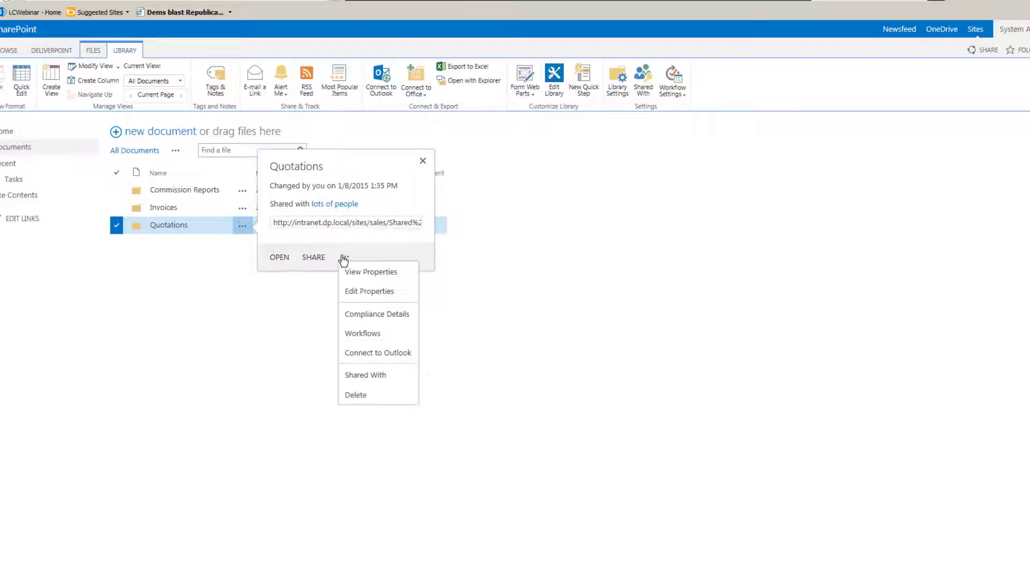
left_click(380, 378)
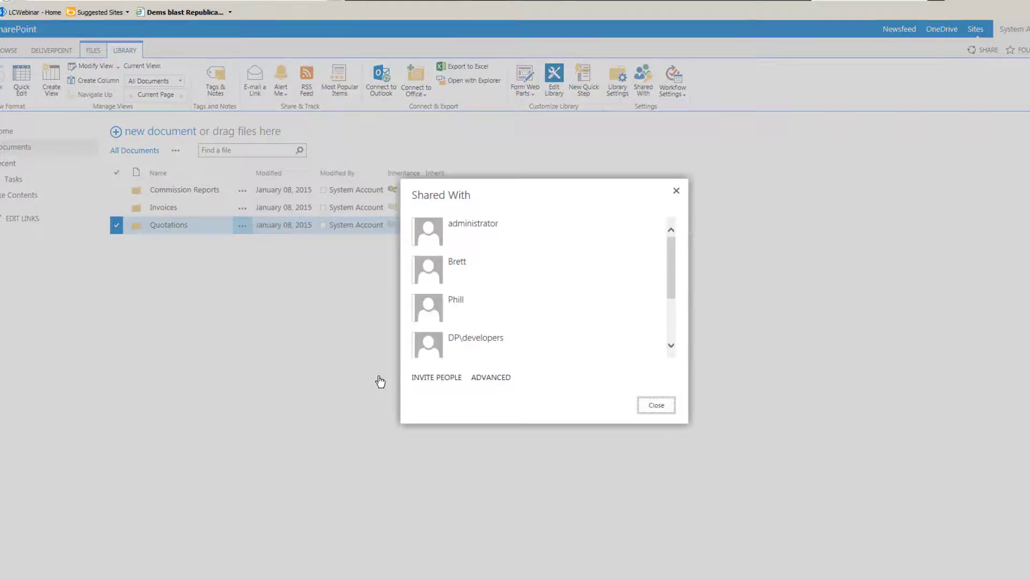
left_click(490, 381)
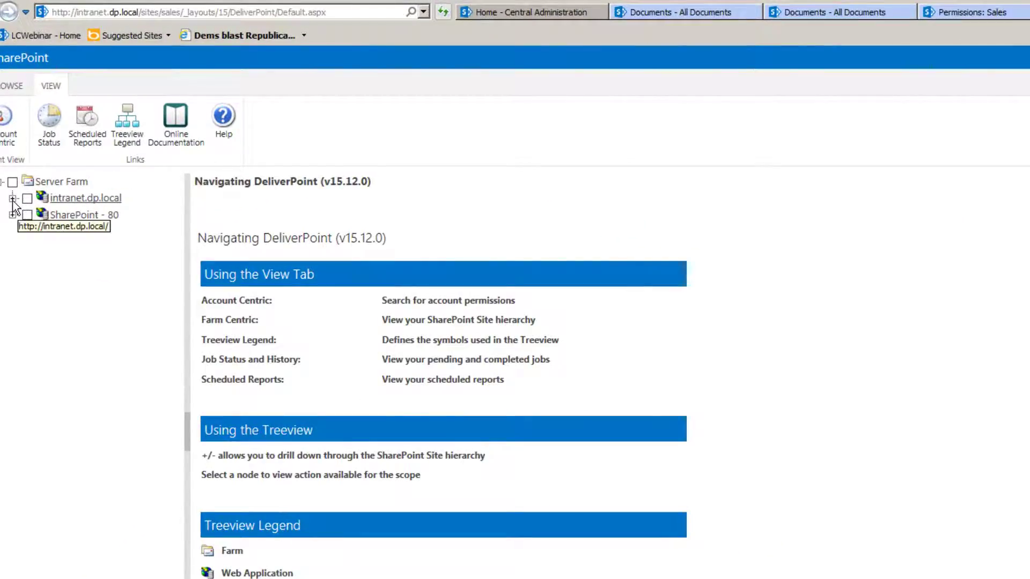
Expand intranet.dp.local, sites, sales and the Sales site in the farm tree
left_click(13, 199)
left_click(28, 263)
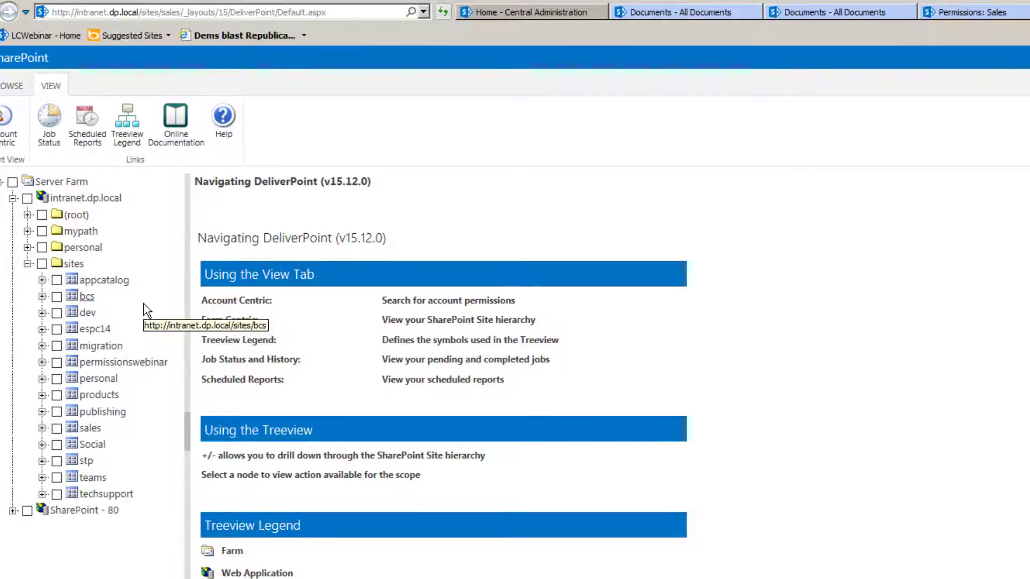
left_click(42, 429)
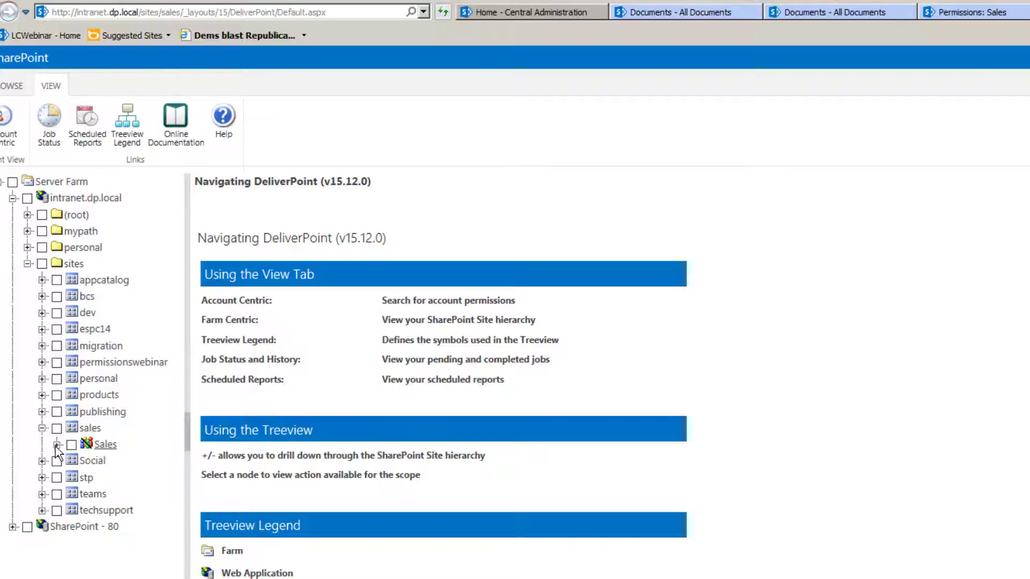
left_click(57, 445)
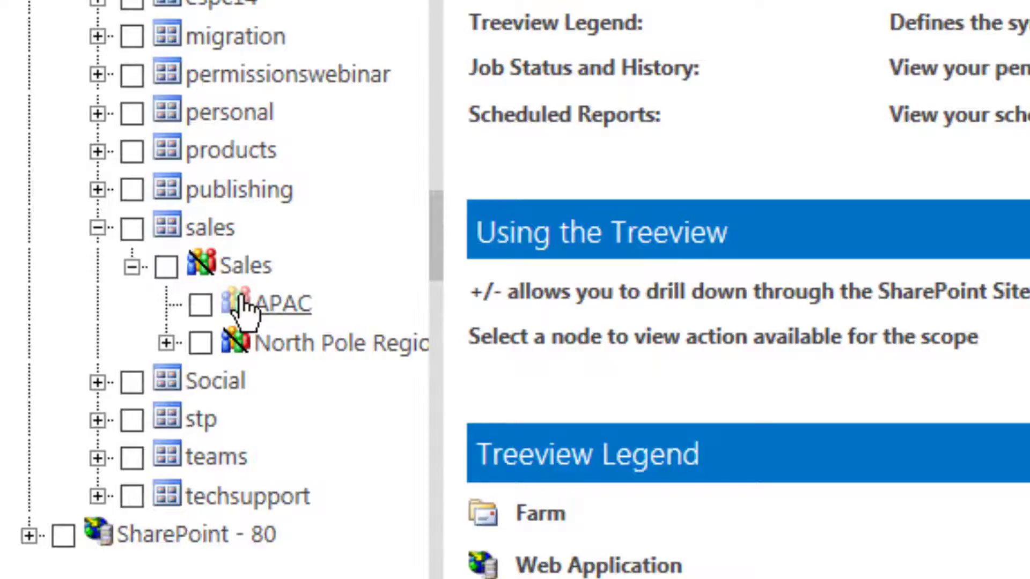
View the APAC site's permission details, then select the Sales site node
left_click(244, 307)
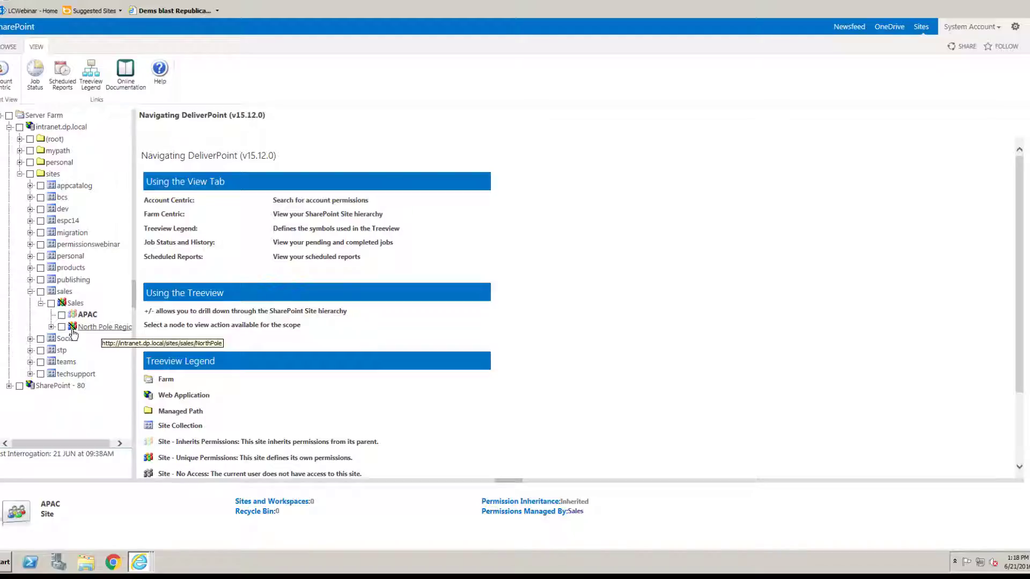
left_click(59, 304)
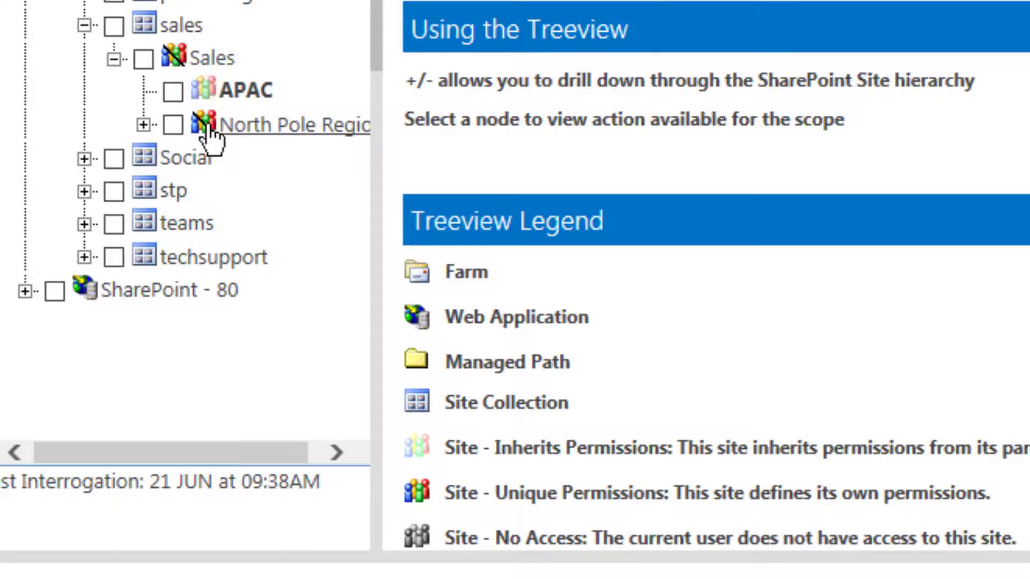
Expand North Pole Region and tick both the North Pole Blog and North Pole Region sites
left_click(144, 125)
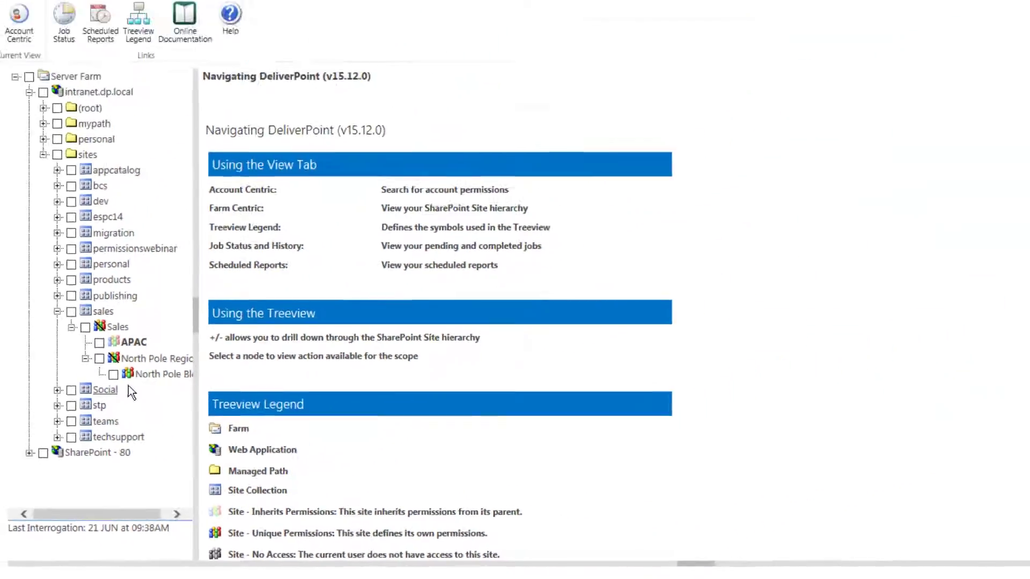
left_click(165, 250)
left_click(100, 409)
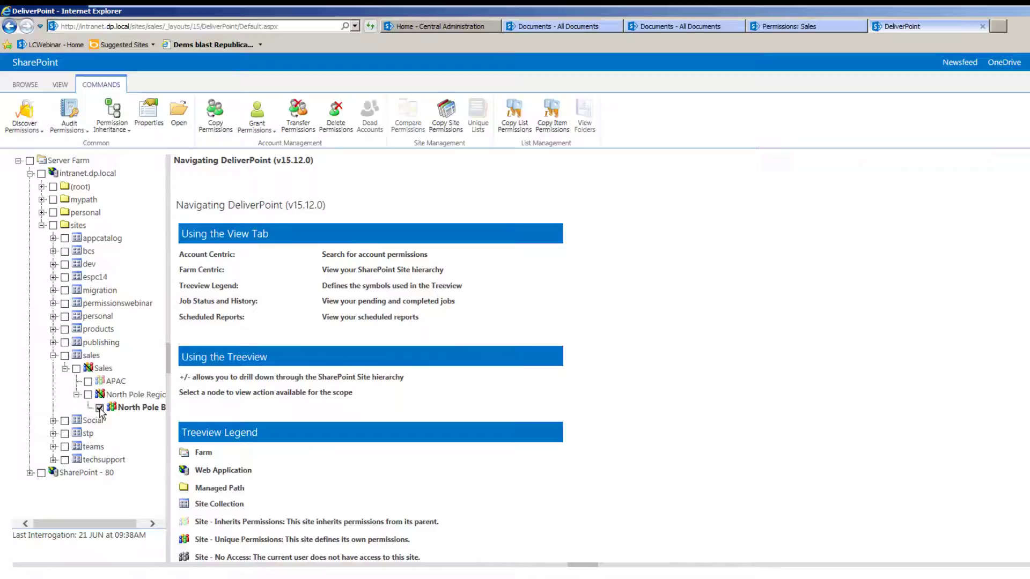
left_click(100, 408)
left_click(88, 395)
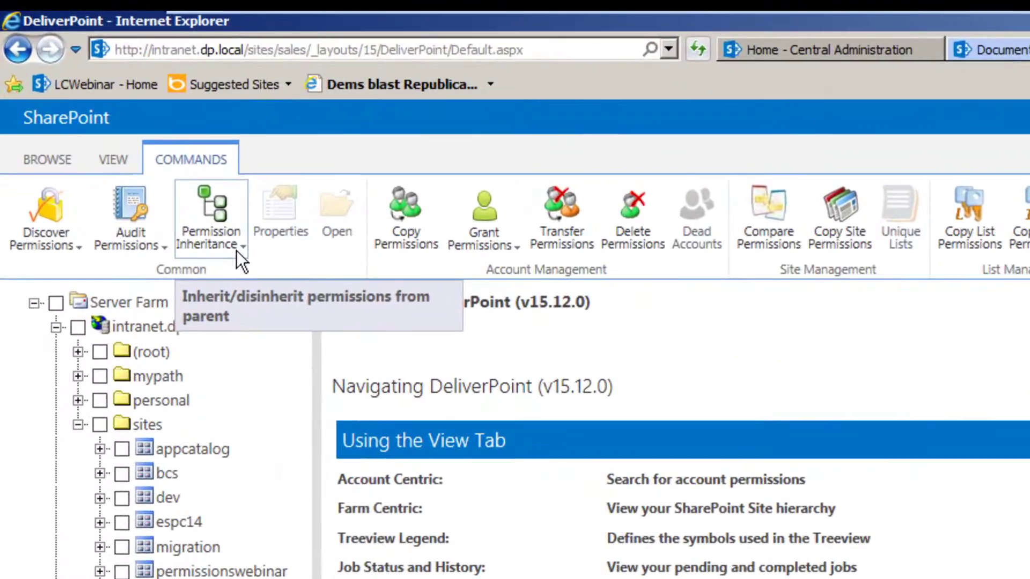
Run Permission Inheritance > Inherit Permissions on the two selected sites
left_click(237, 250)
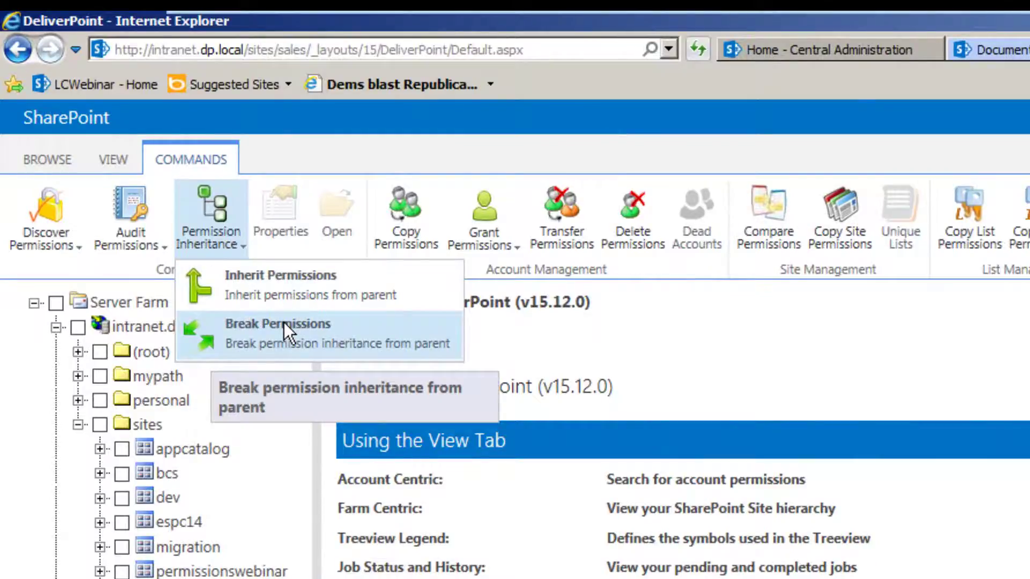
left_click(272, 281)
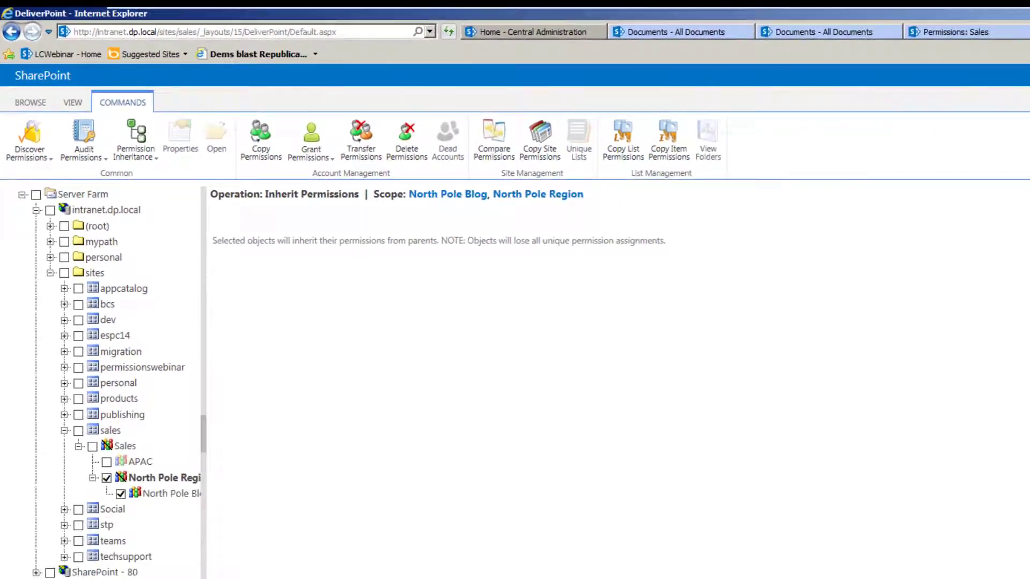
left_click(979, 209)
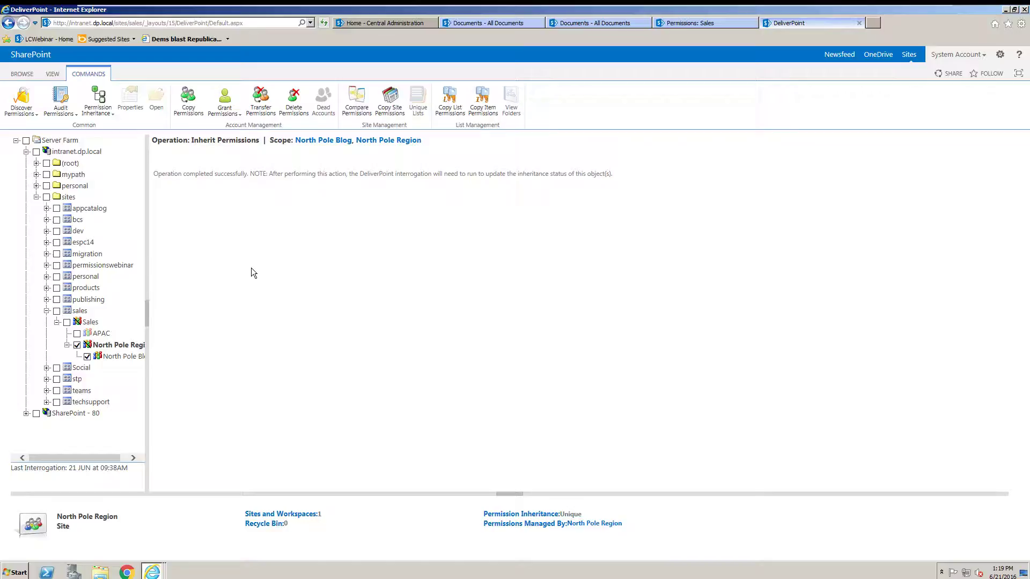
Refresh with F5, re-expand the tree down to North Pole Region and tick North Pole Blog
key("F5")
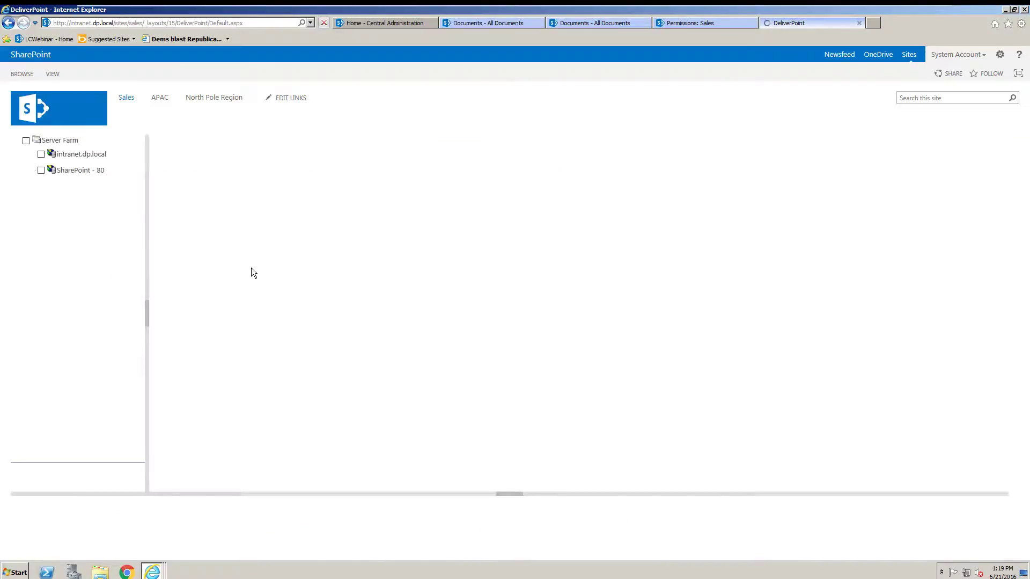
left_click(25, 152)
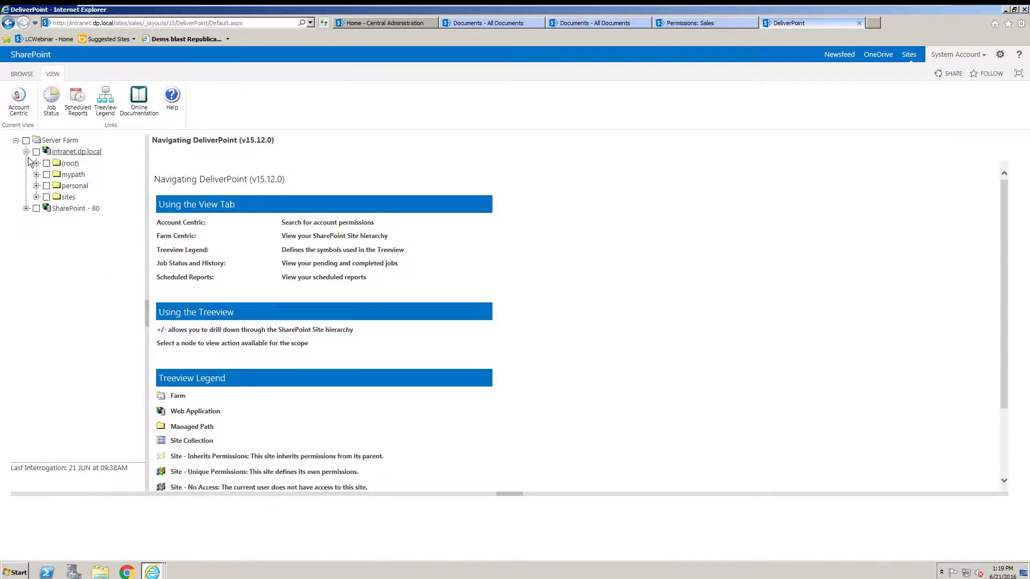
left_click(36, 197)
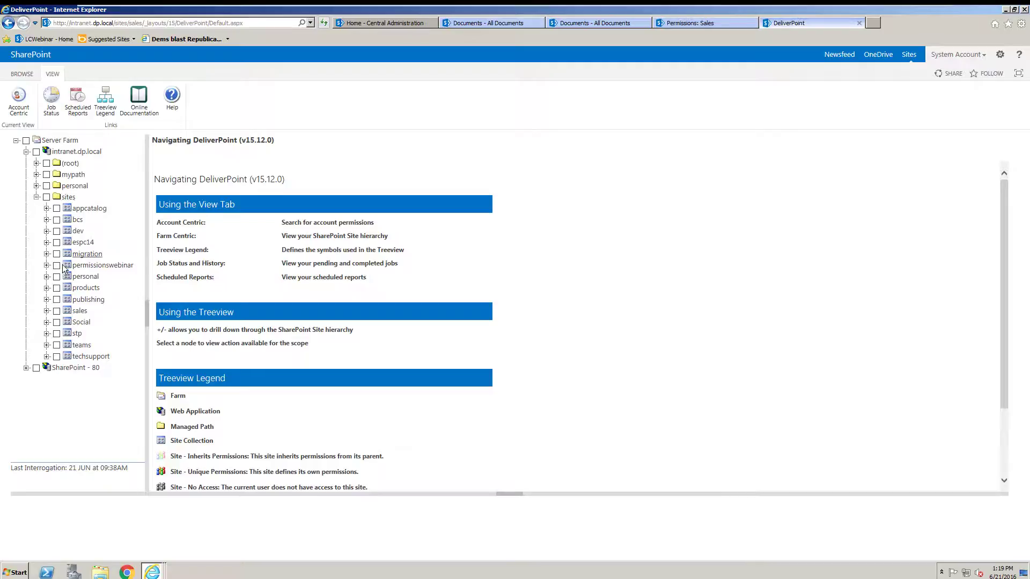
left_click(46, 311)
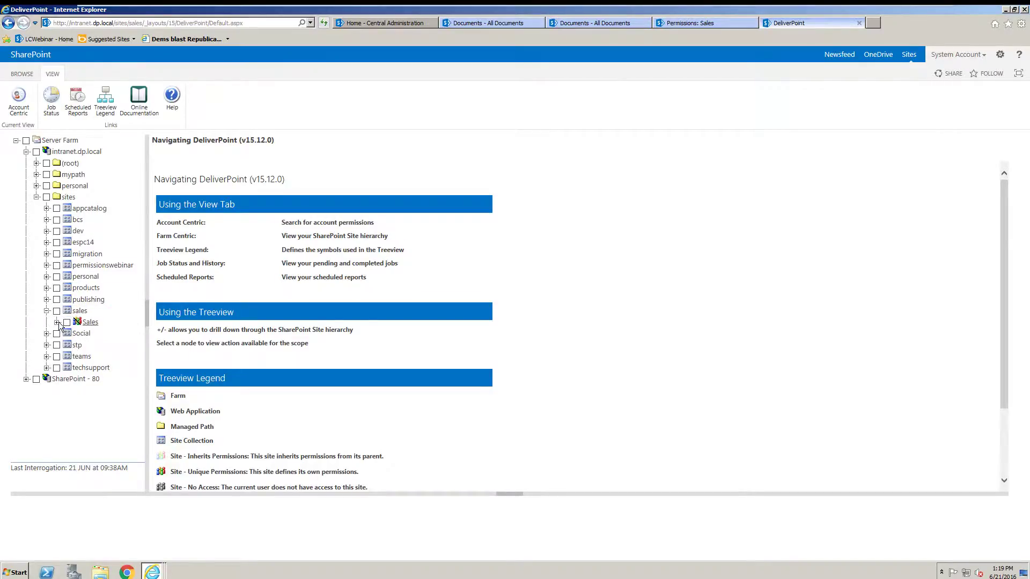
left_click(57, 322)
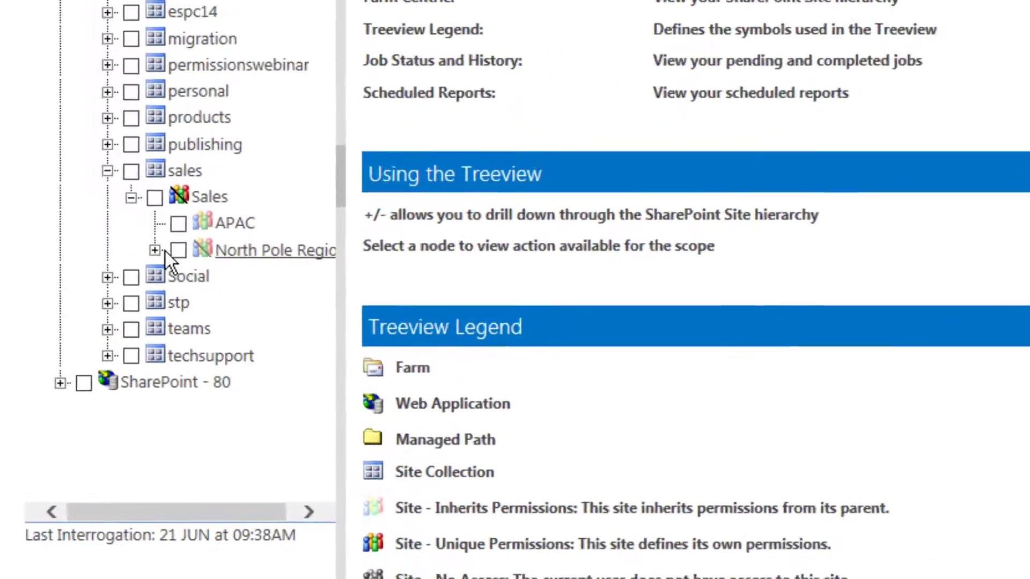
left_click(67, 345)
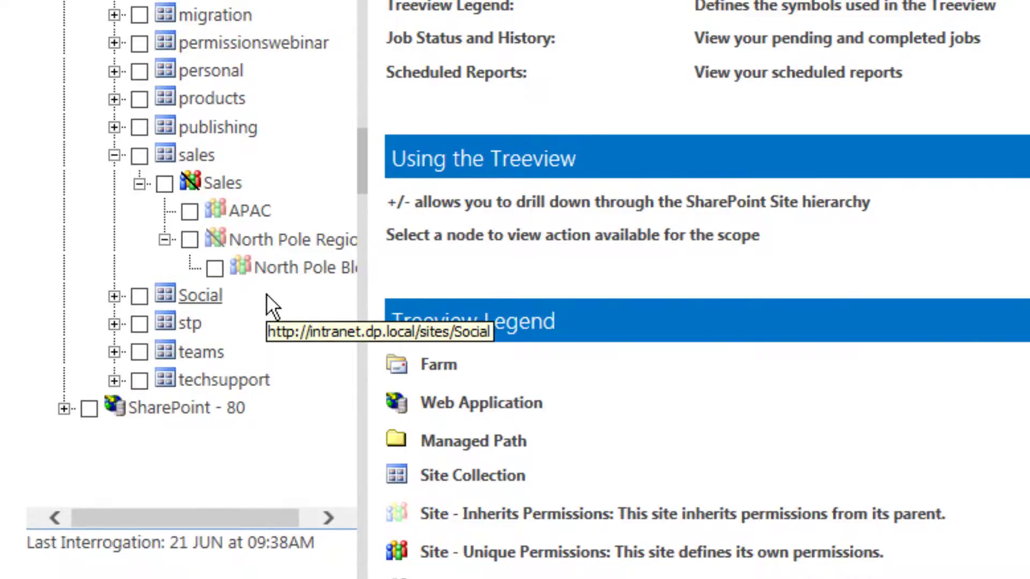
left_click(219, 274)
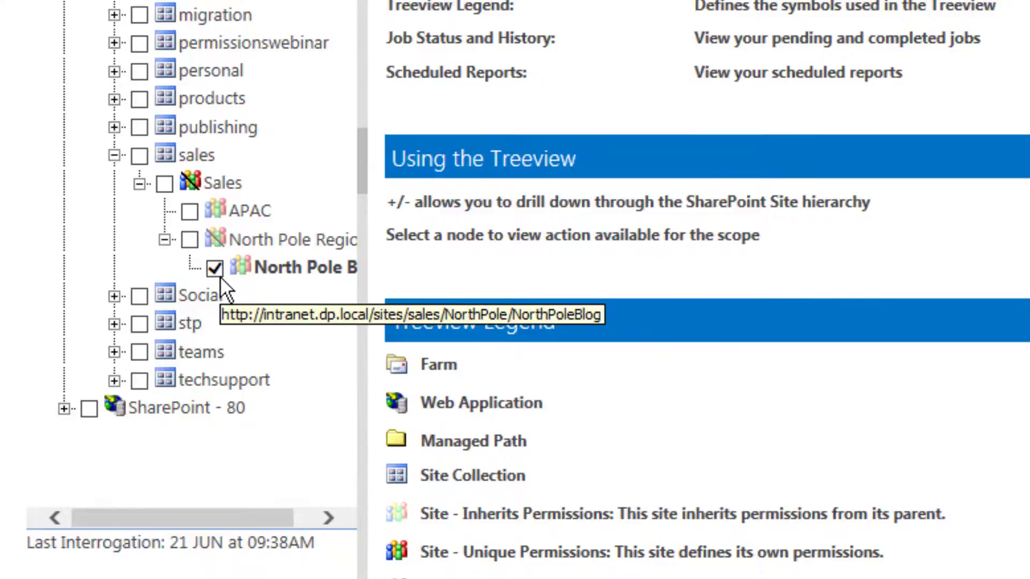